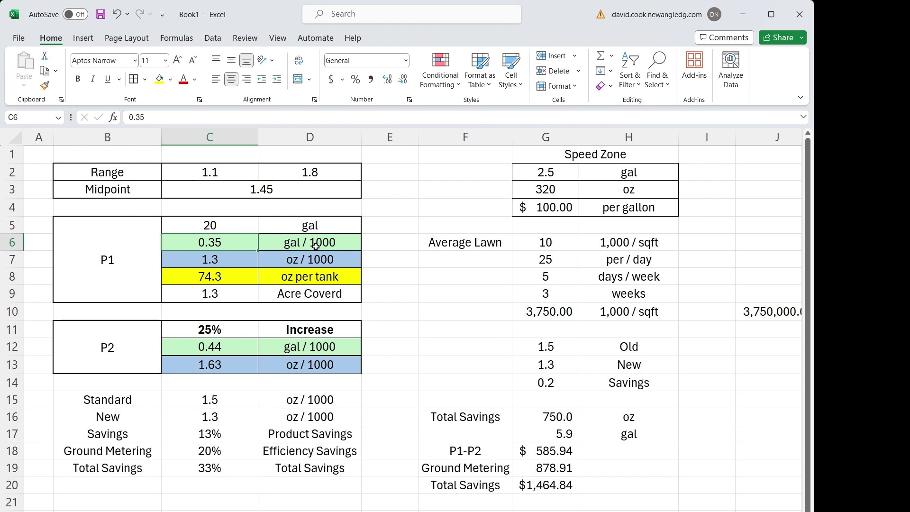
Step: Review the preset rate cells and formulas in column C, from C7 through C18
left_click(234, 263)
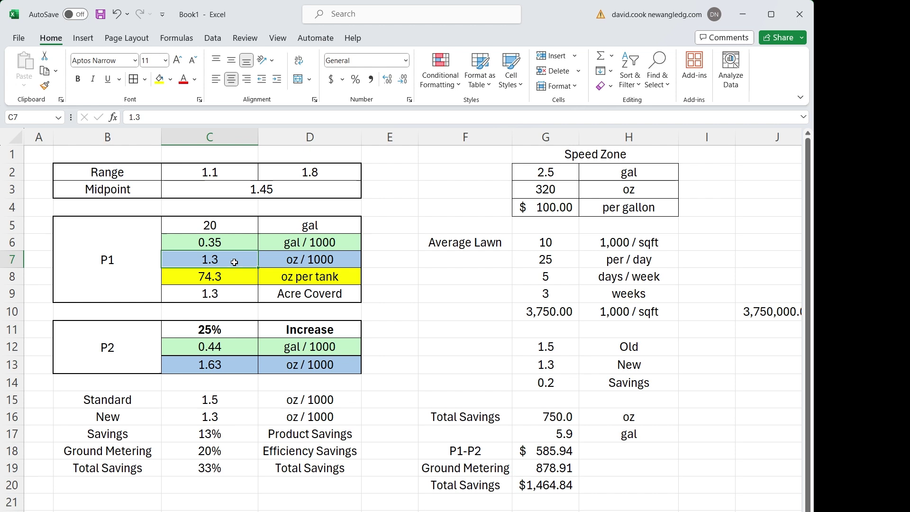
left_click(234, 278)
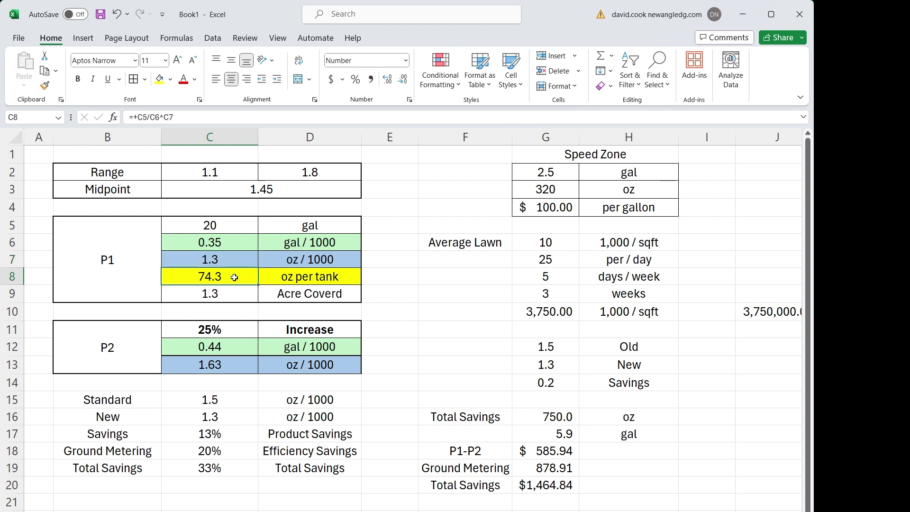
left_click(234, 295)
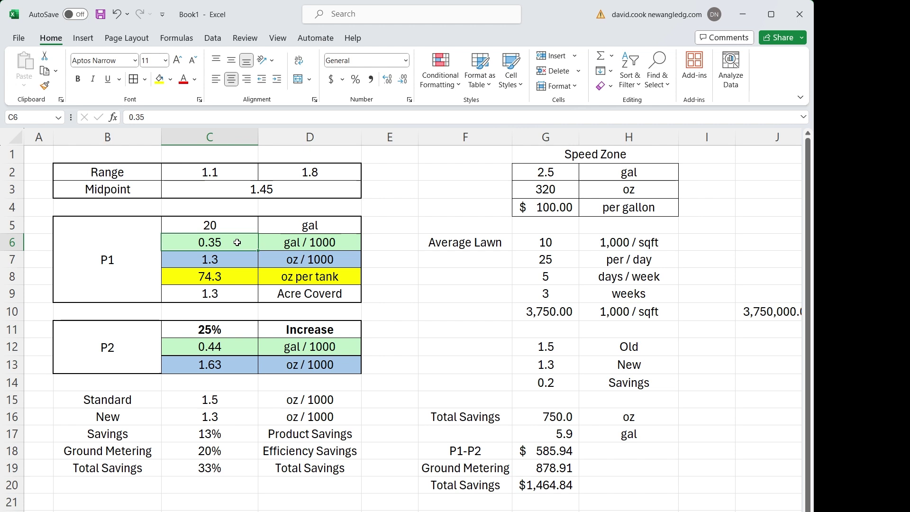
left_click(239, 352)
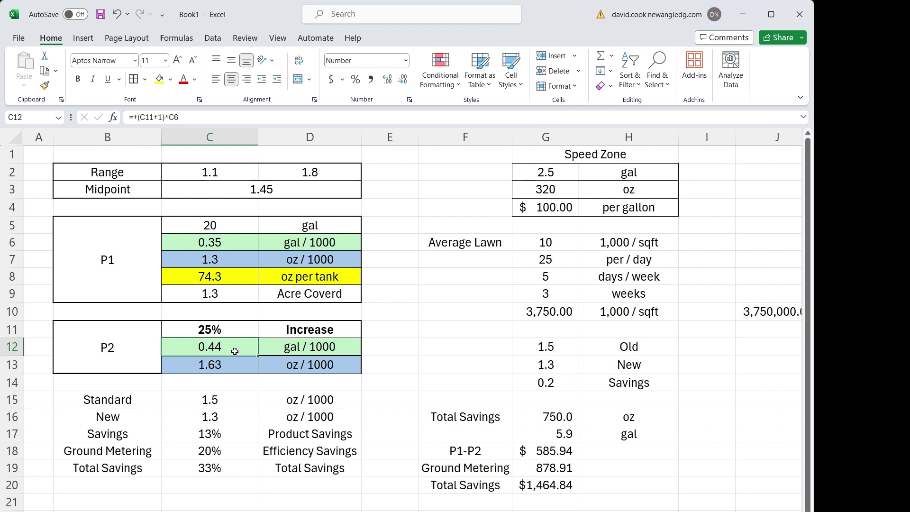
left_click(226, 259)
left_click(239, 369)
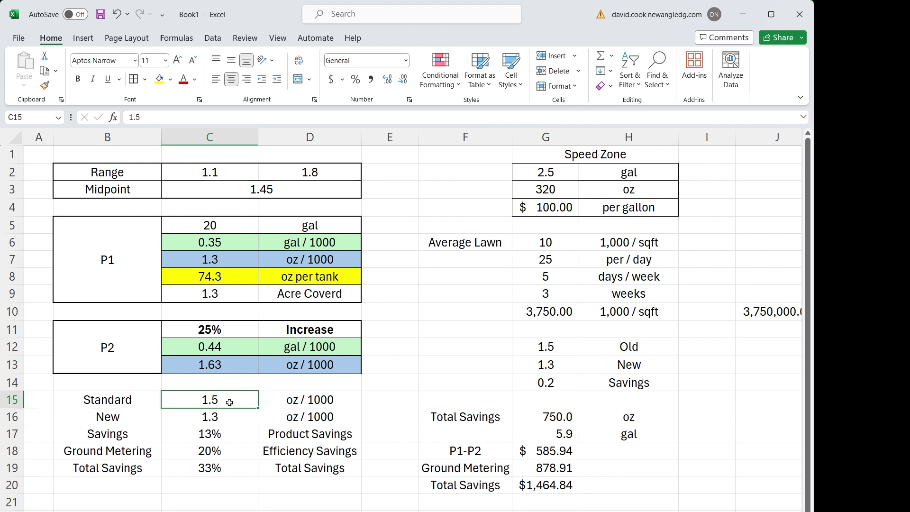
left_click(220, 419)
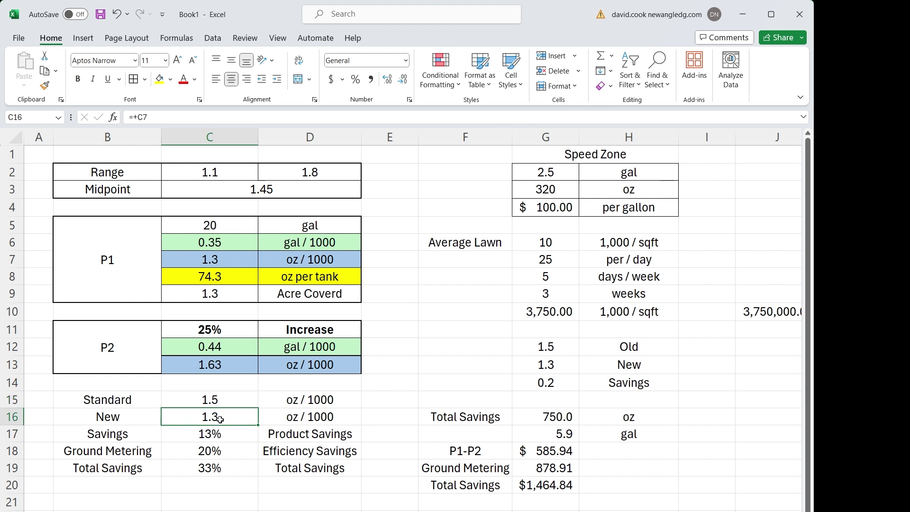
left_click(225, 435)
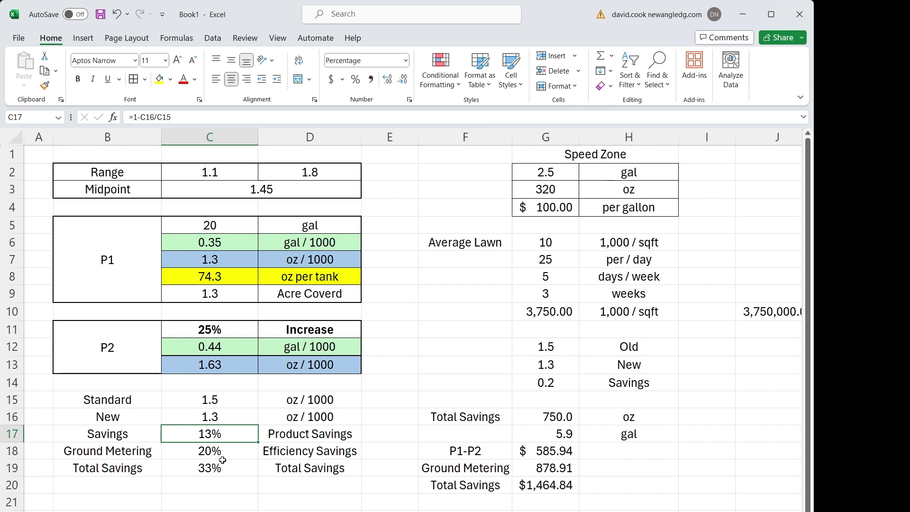
left_click(230, 456)
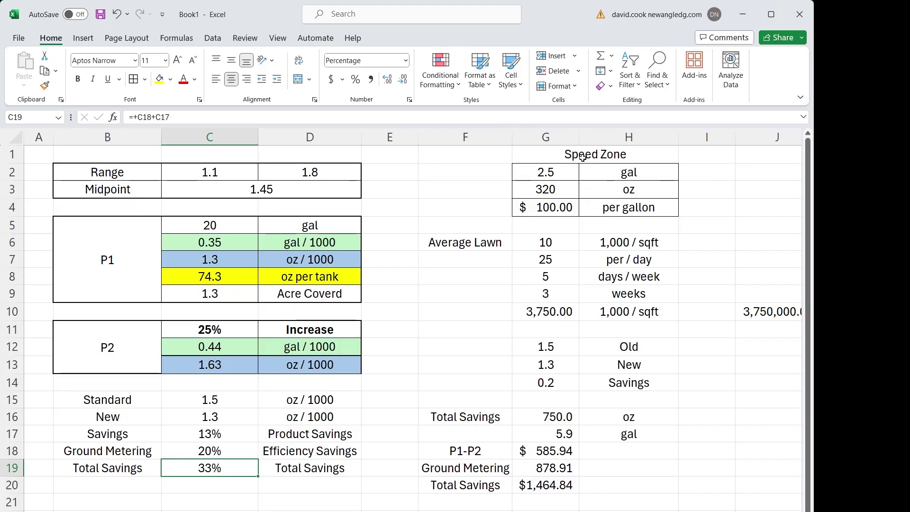
Step: Check the Speed Zone values in G2–G4: 2.5 gal, ounce conversion and price per gallon
left_click(583, 156)
left_click(562, 171)
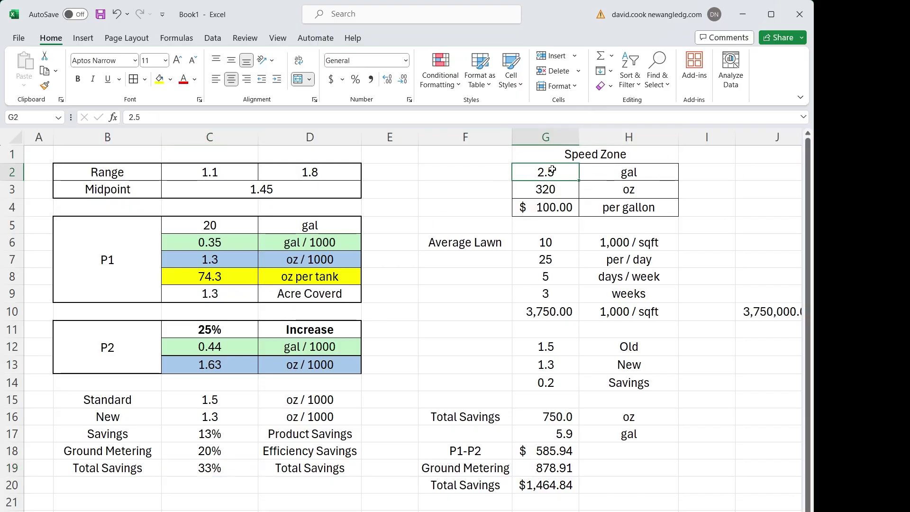
left_click(628, 172)
left_click(557, 190)
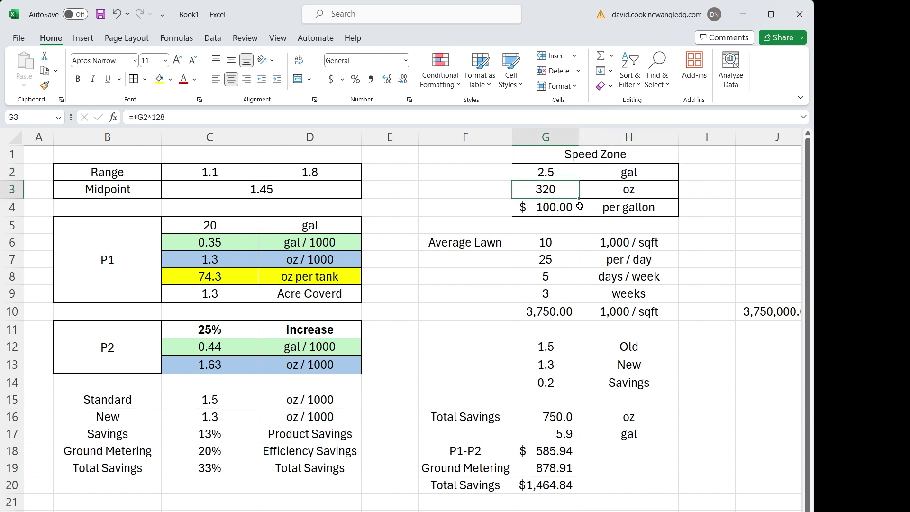
left_click(558, 208)
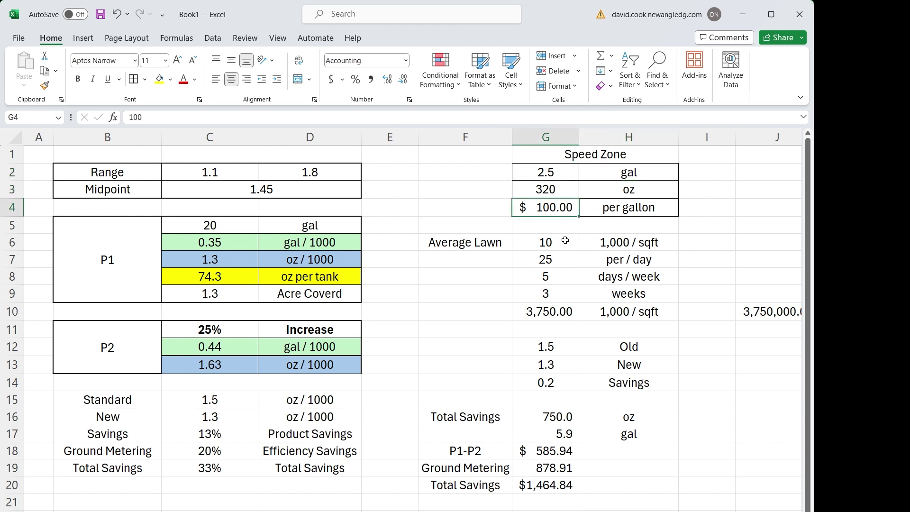
left_click(488, 288)
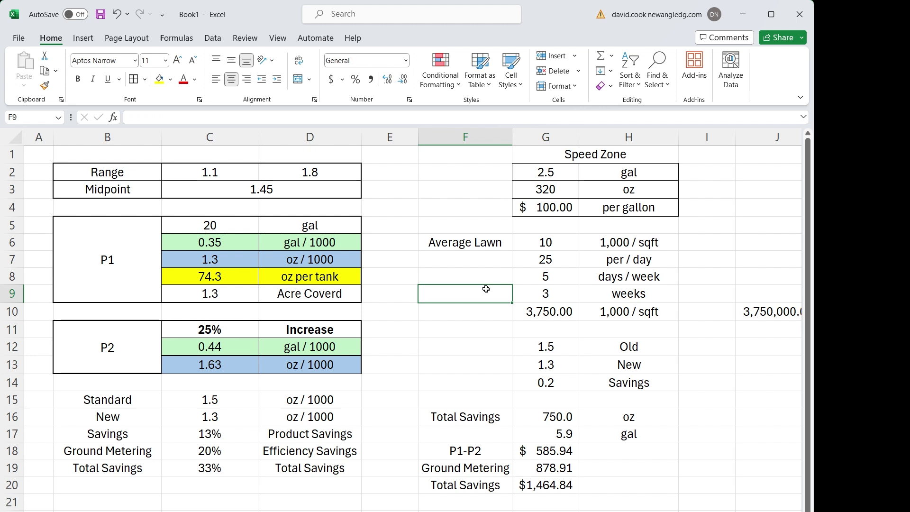
Step: Check the lawn area inputs in G6–G10, then the old rate, new rate and savings in G12–G14
left_click(564, 247)
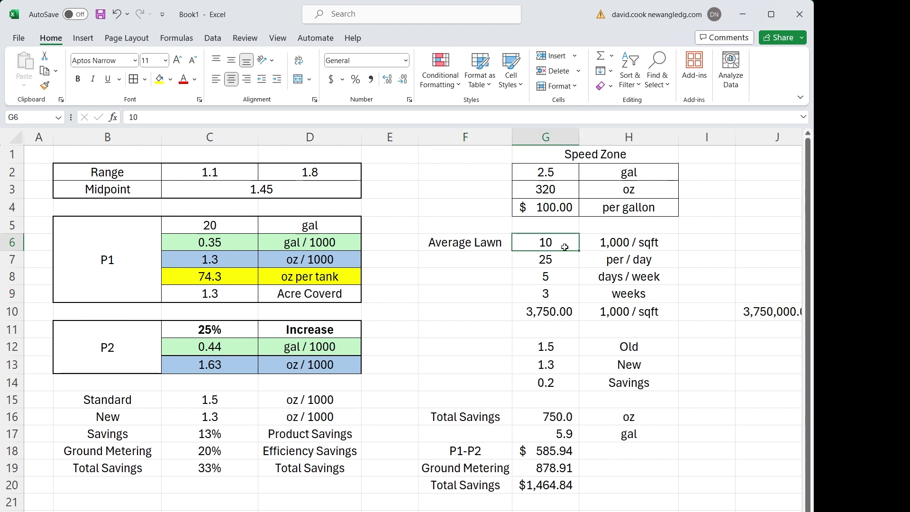
left_click(565, 261)
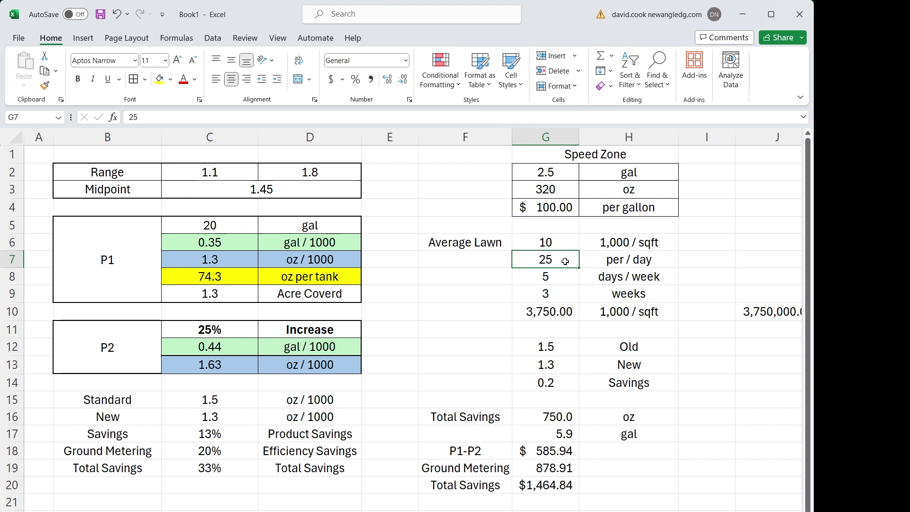
left_click(565, 283)
left_click(560, 296)
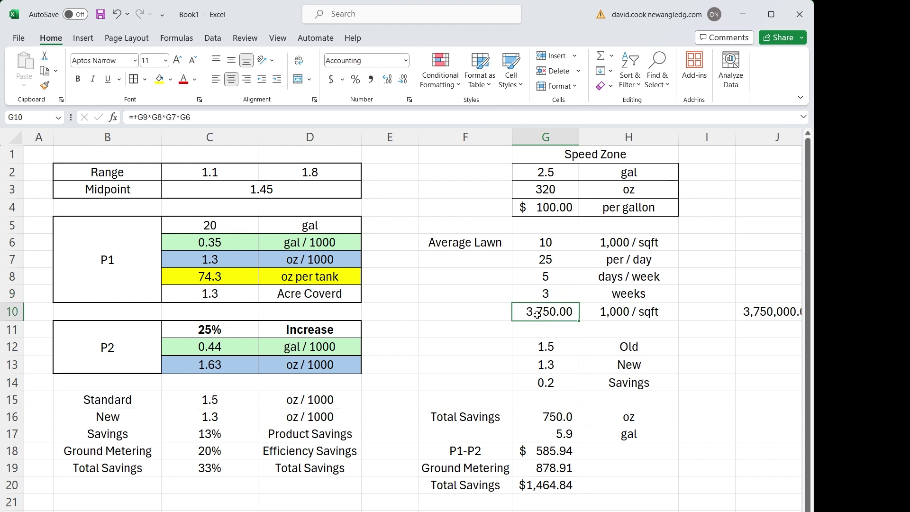
left_click(538, 315)
left_click(555, 349)
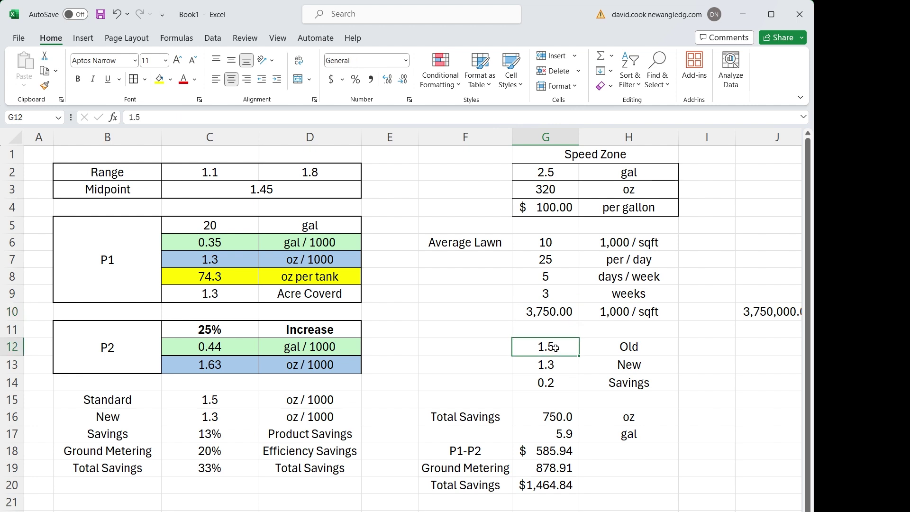
left_click(564, 371)
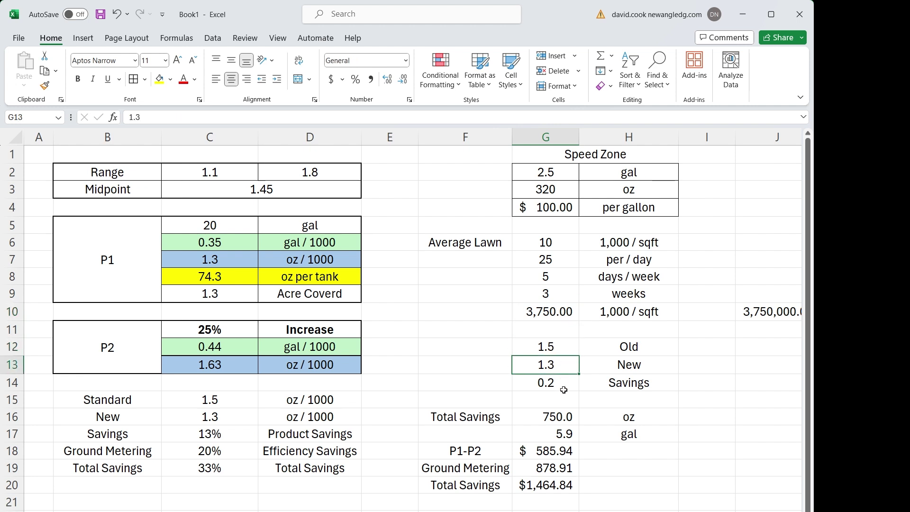
left_click(567, 385)
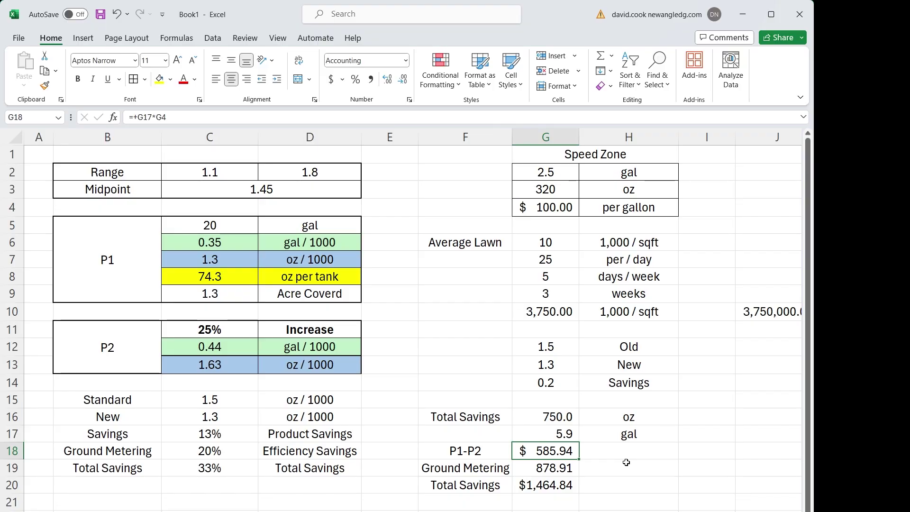
Step: Inspect the Ground Metering savings formula in G19 and bring up OneTouch Connect
left_click(467, 468)
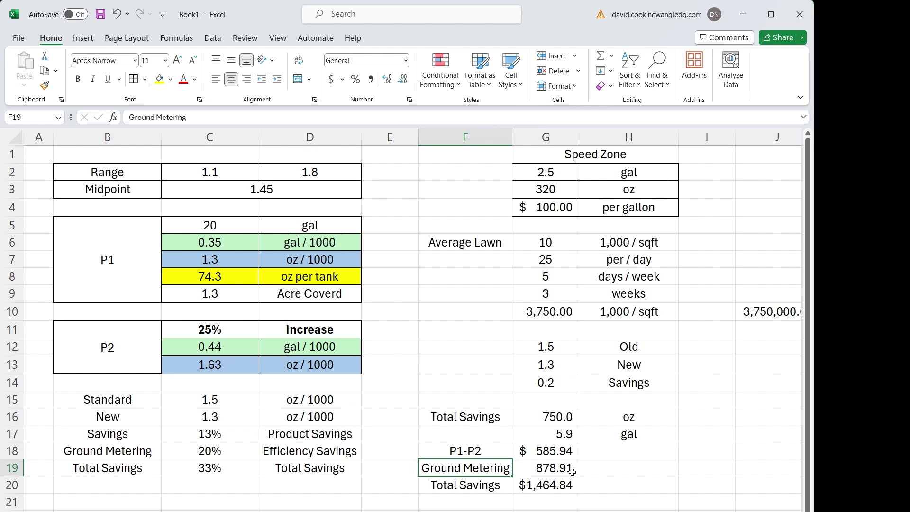
left_click(557, 469)
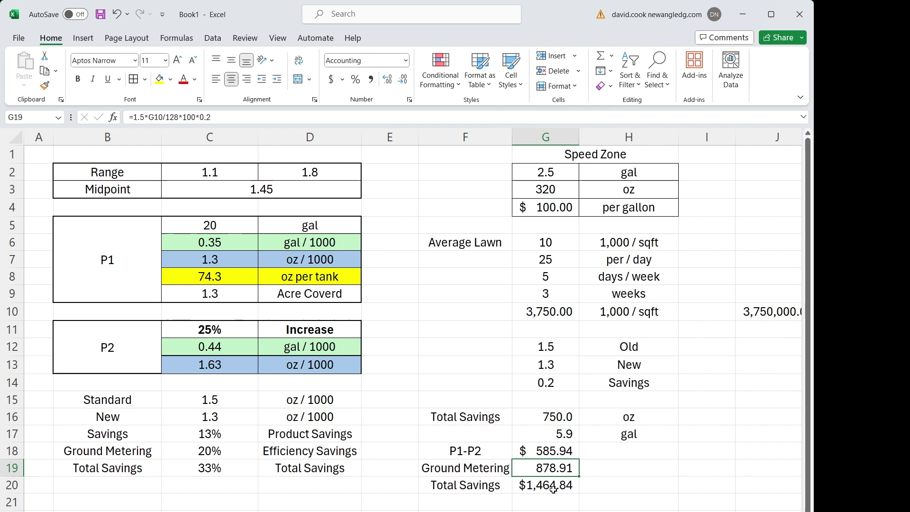
left_click(597, 484)
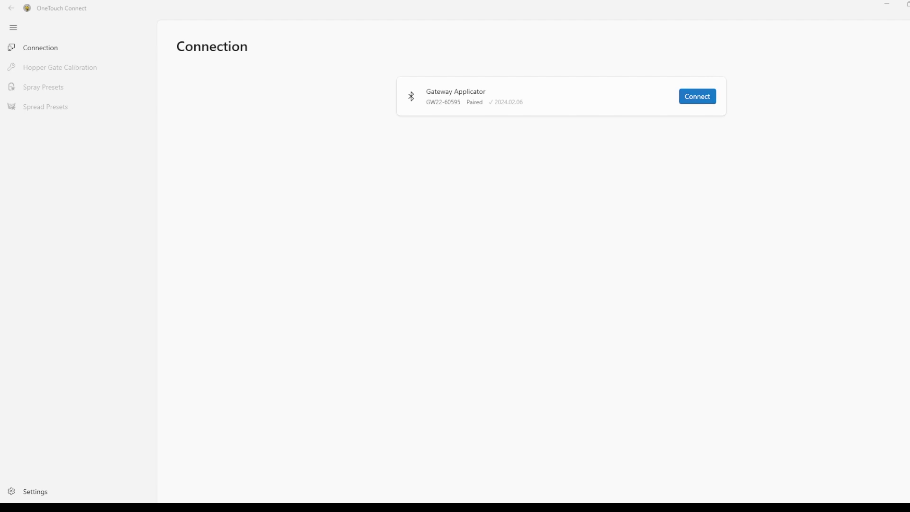
Step: Connect to the Gateway Applicator and go to the Spray Presets page
left_click(698, 97)
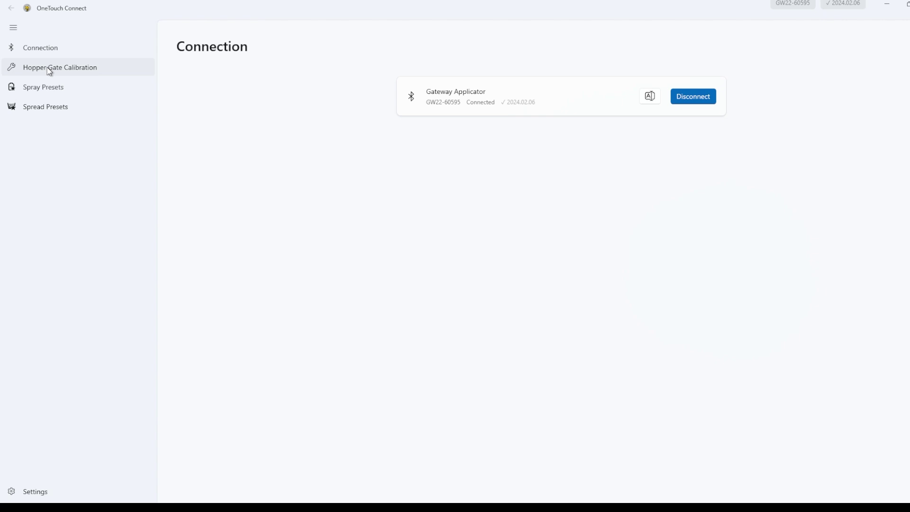
left_click(61, 91)
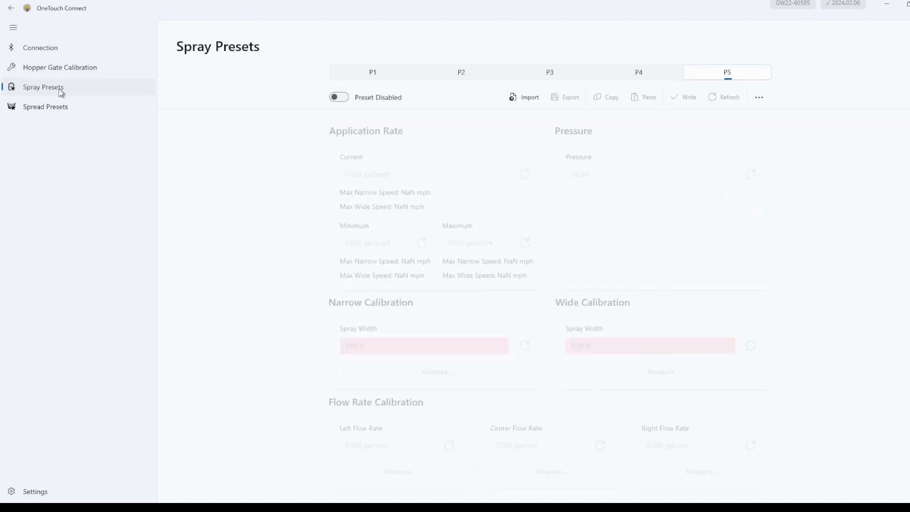
Step: On preset P1, set the current application rate to 0.350 gal/ksqft
left_click(372, 76)
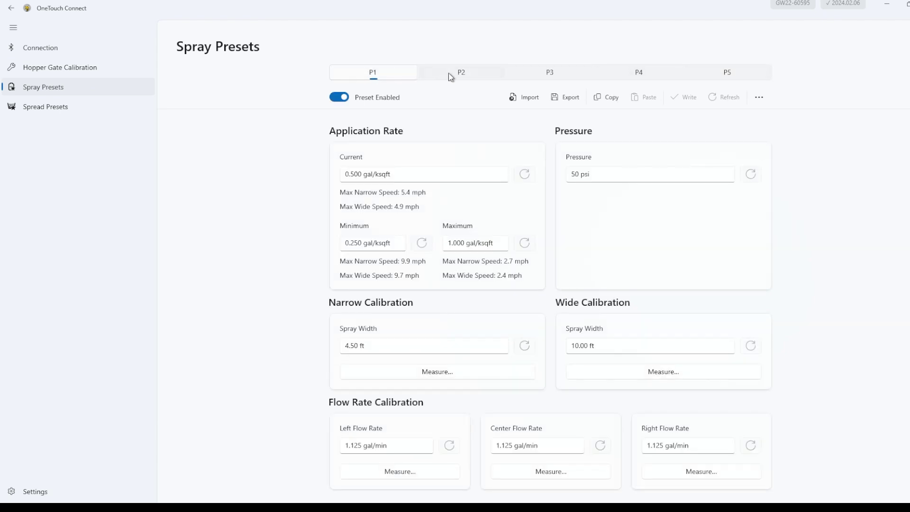
left_click(461, 75)
left_click(386, 74)
left_click(419, 174)
key("BackSpace")
type(".35")
key("Tab")
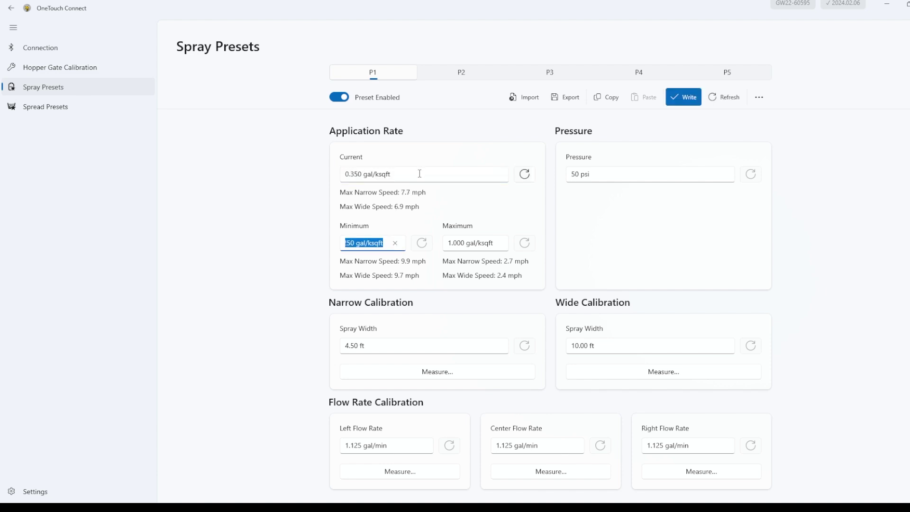
Step: Set P1's minimum and maximum rates to 0.350 gal/ksqft and write P1 to the device
left_click(300, 265)
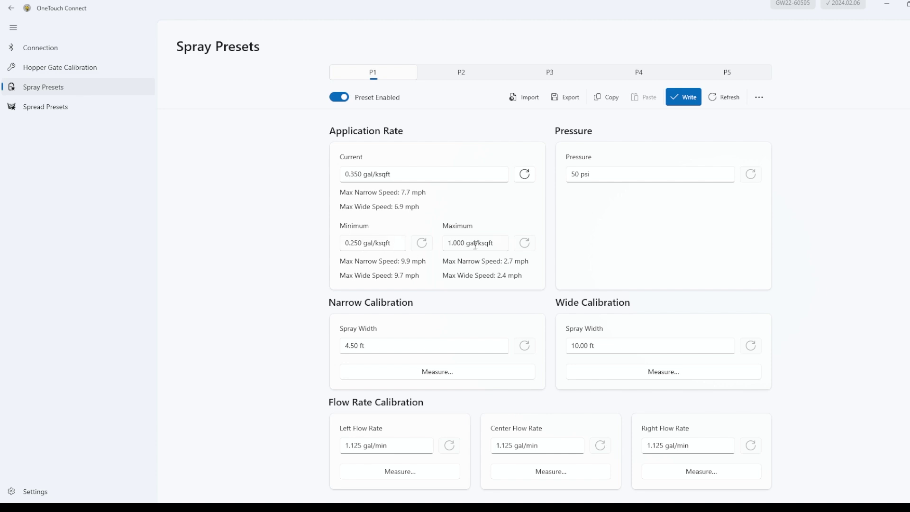
left_click(396, 246)
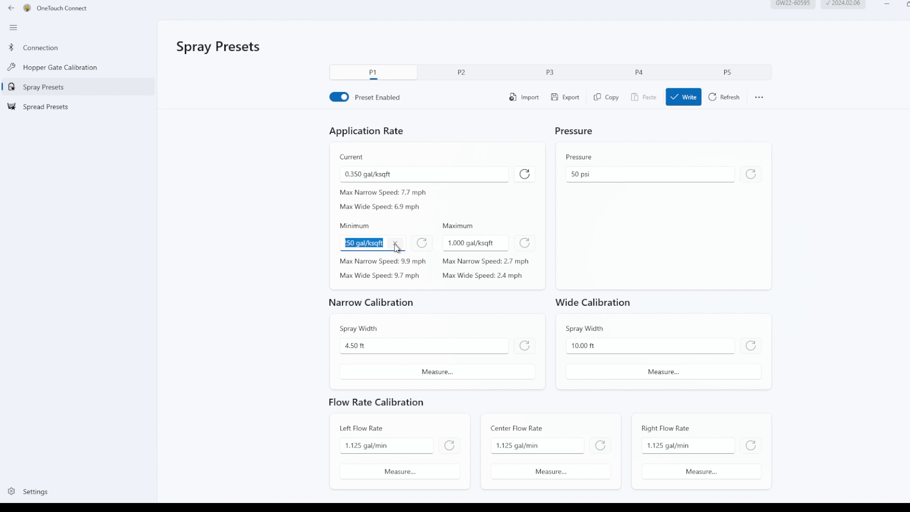
type("0.35")
key("Tab")
type("0.35")
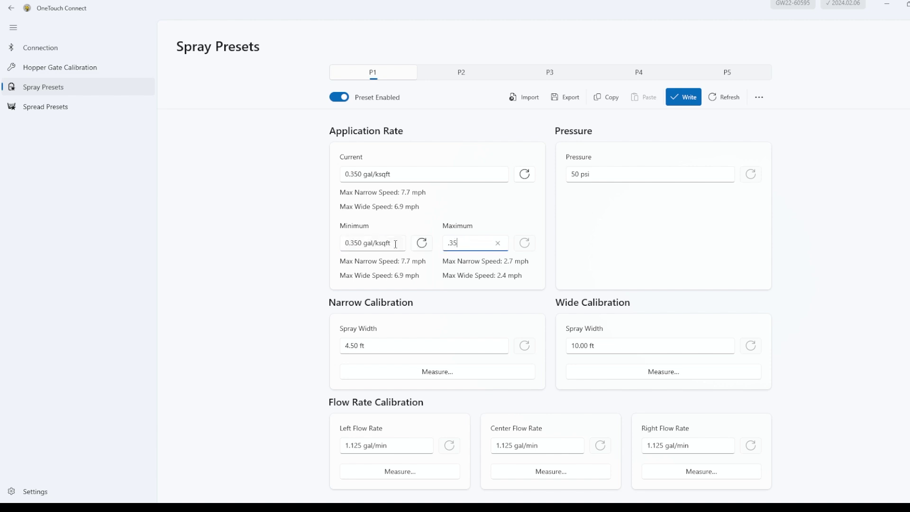
key("Tab")
left_click(673, 101)
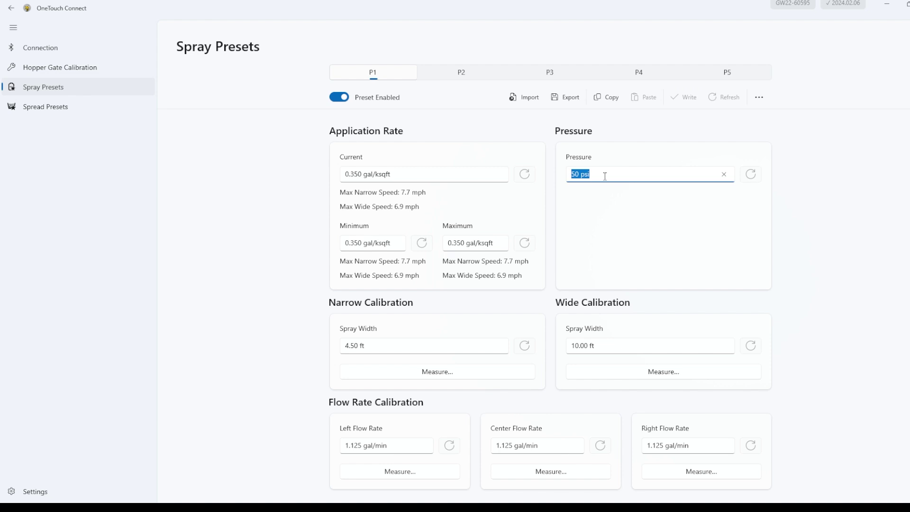
Step: Set P1's pressure to 40 psi and its spray widths to 5.00 ft narrow and 9.00 ft wide
type("40")
key("Tab")
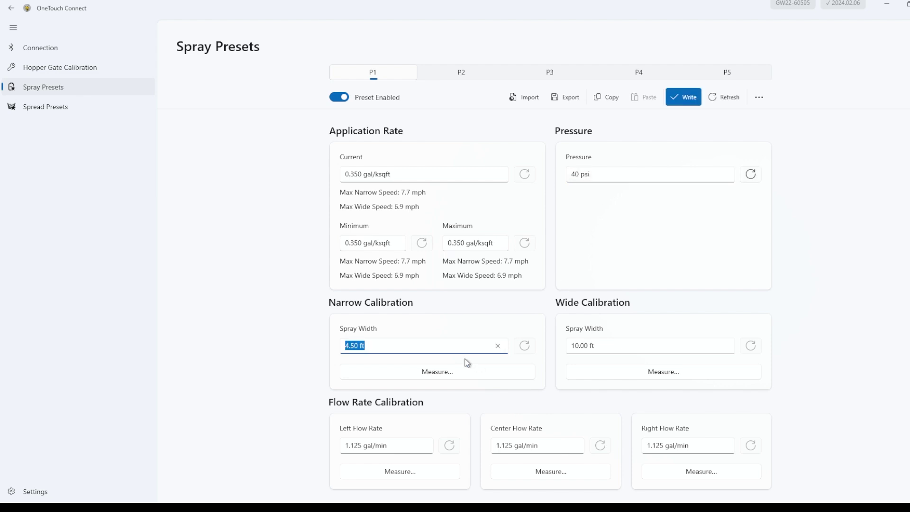
type("5")
key("Tab")
key("Tab")
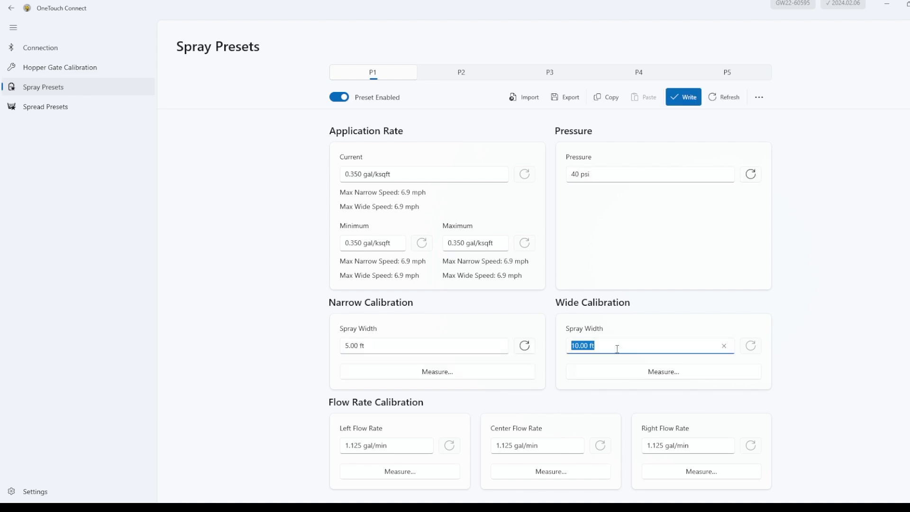
type("9")
key("Tab")
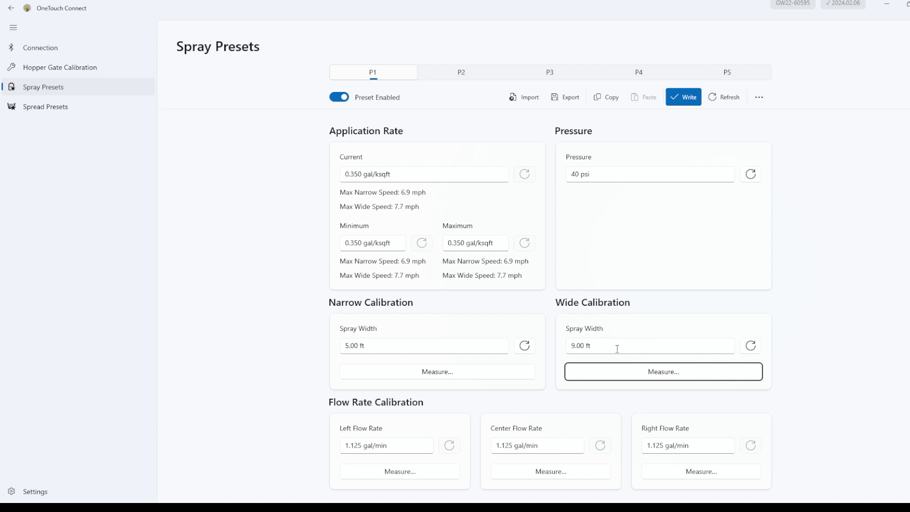
Step: Set P1's left, center and right flow rates to 1.000 gal/min and write to the device
key("Tab")
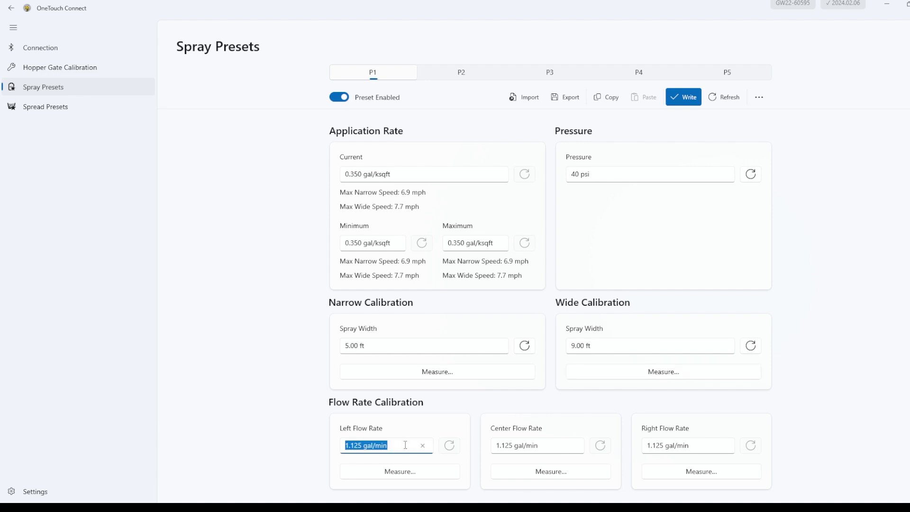
type("1")
key("Tab")
key("Tab")
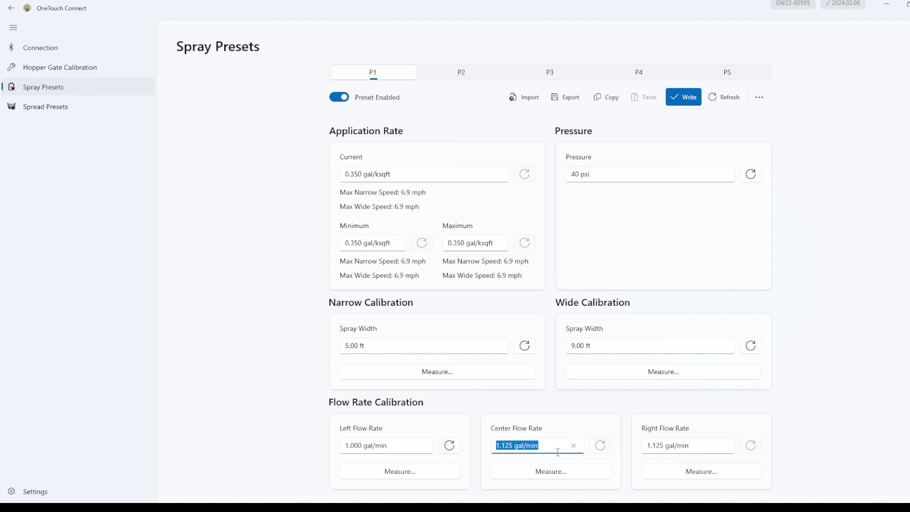
type("1")
key("Tab")
key("Tab")
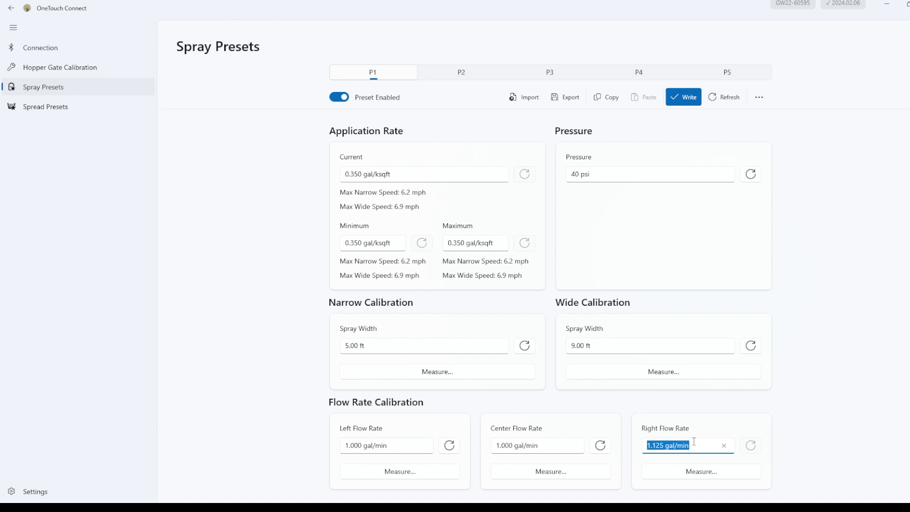
type("1")
key("Tab")
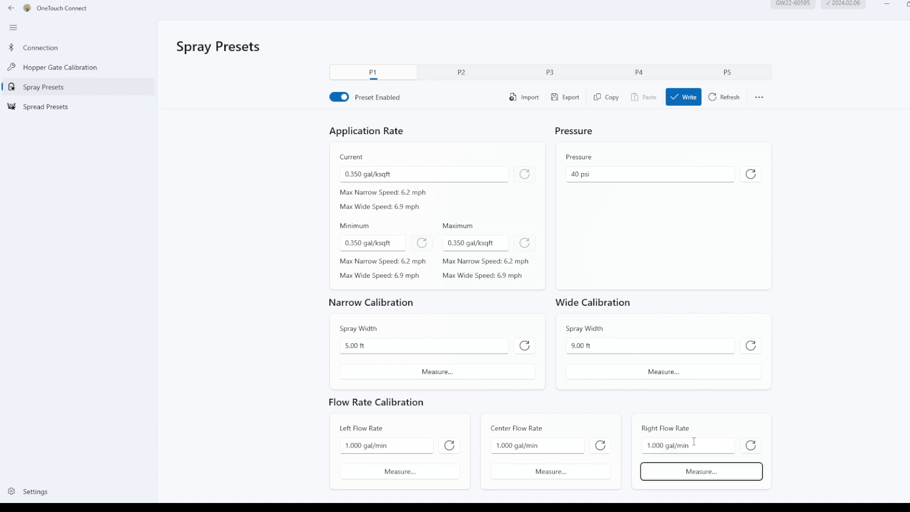
left_click(681, 95)
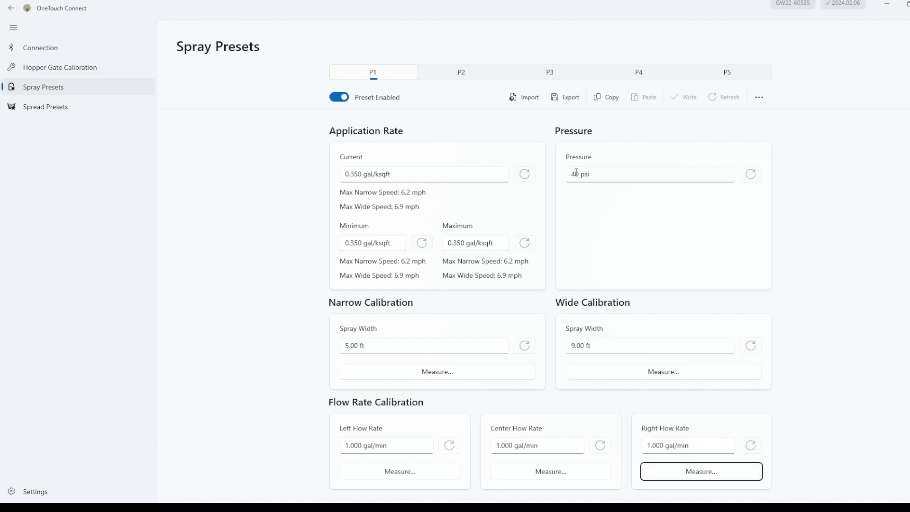
Step: Copy P1's settings into preset P2 and set P2's current rate to 0.440 gal/ksqft
left_click(613, 99)
left_click(441, 76)
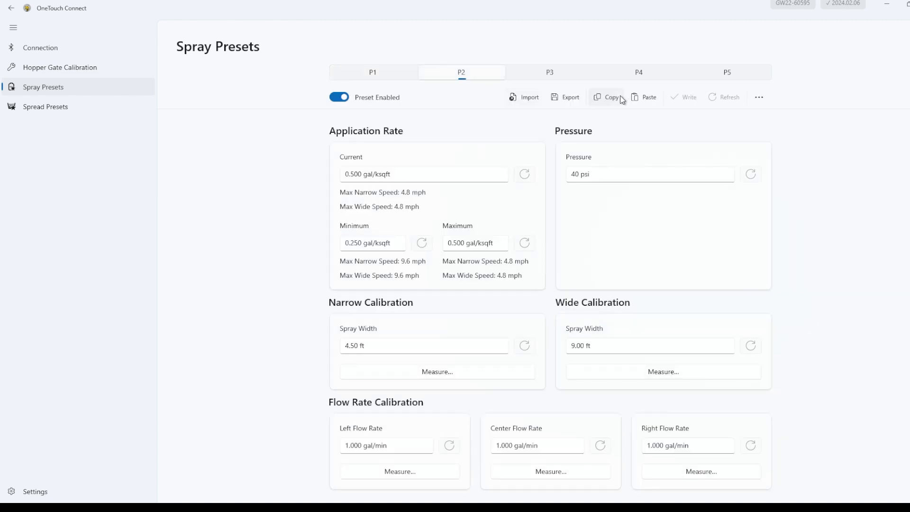
left_click(646, 101)
left_click(410, 177)
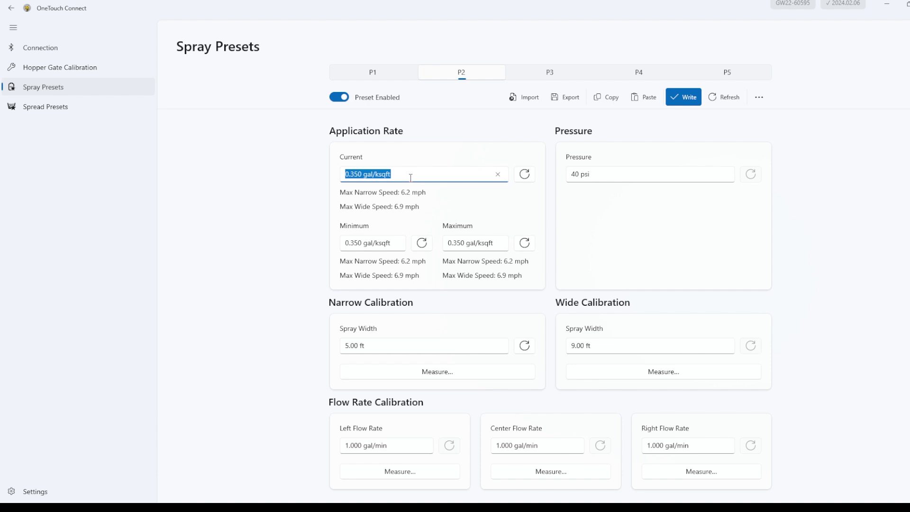
key("BackSpace")
type("0.44")
key("Tab")
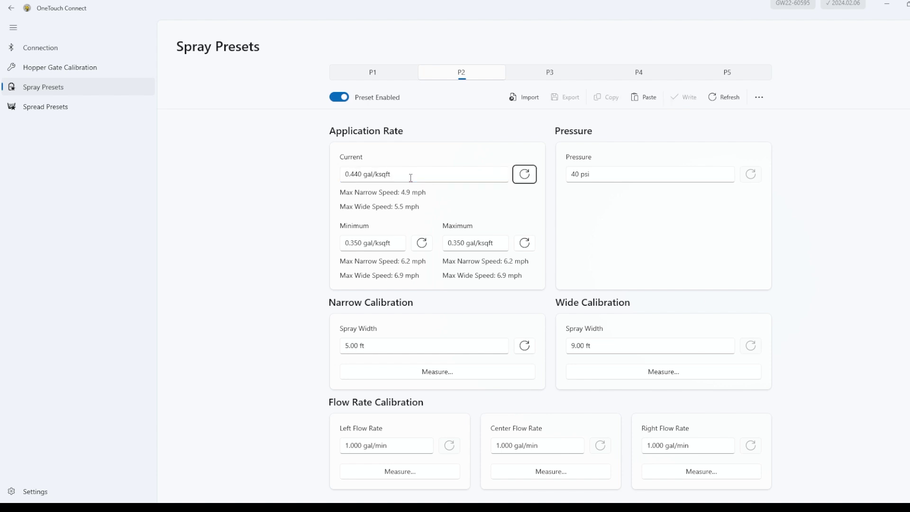
Step: Set P2's minimum and maximum rates to 0.440 gal/ksqft and write P2 to the device
left_click(396, 245)
type(".44")
key("Tab")
key("Tab")
type(".44")
key("Tab")
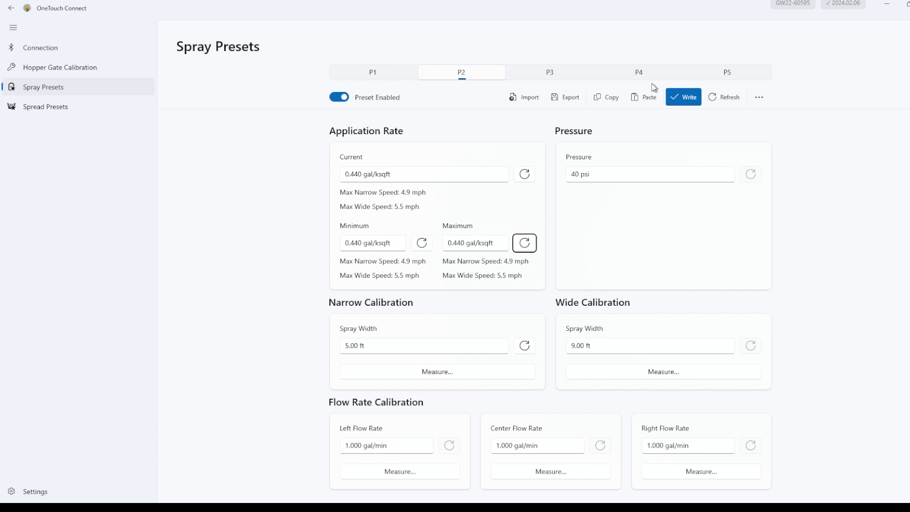
left_click(685, 98)
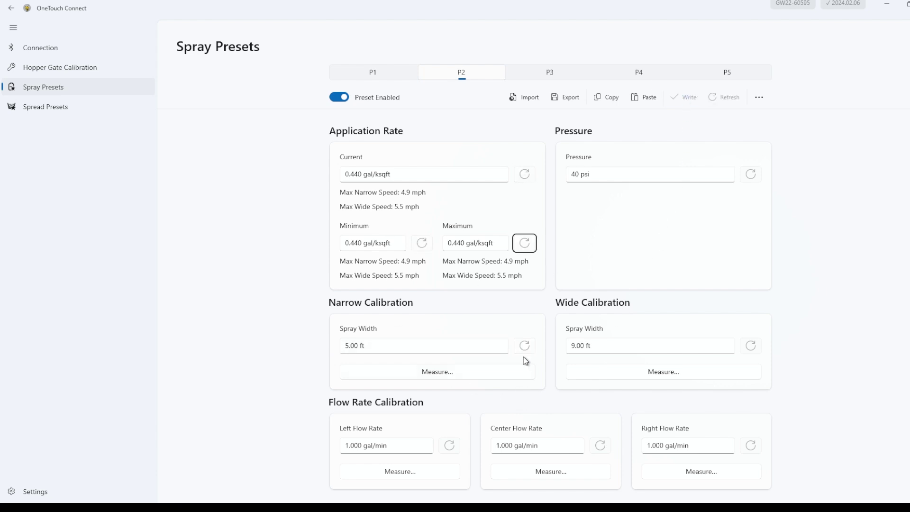
Step: Disable presets P3 and P4 and write the change to the device
left_click(539, 71)
left_click(341, 98)
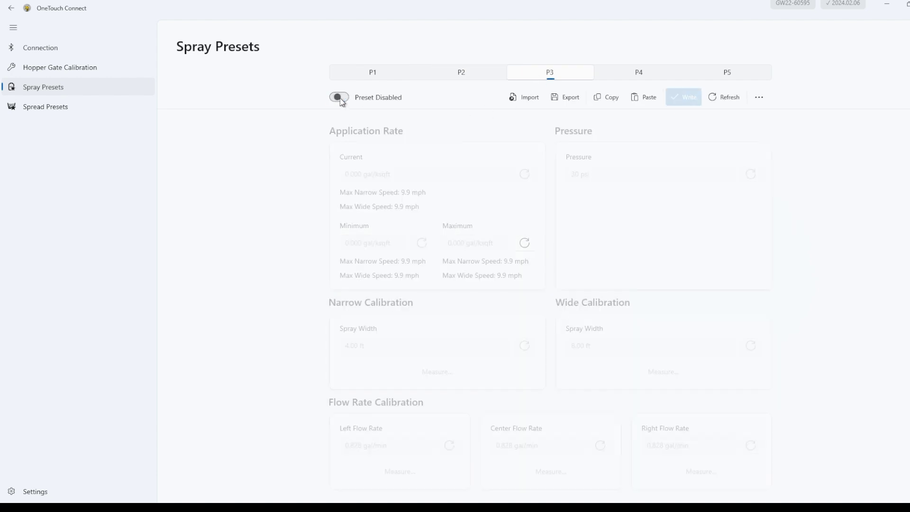
left_click(636, 74)
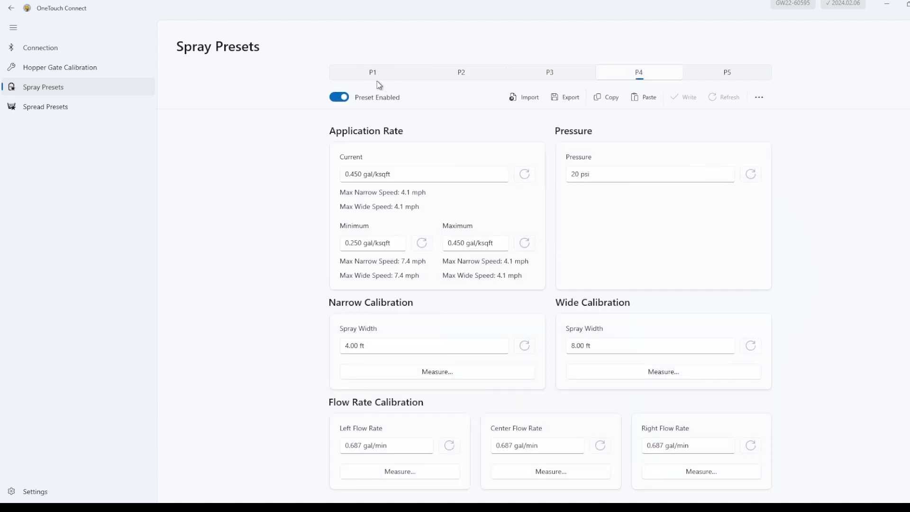
left_click(342, 97)
left_click(692, 97)
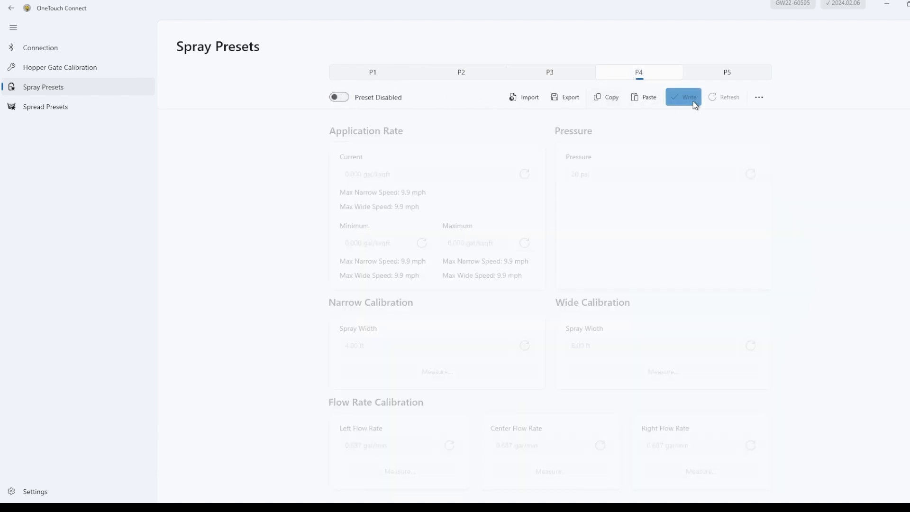
Step: Confirm preset P5 is disabled, then disconnect the Gateway Applicator
left_click(742, 77)
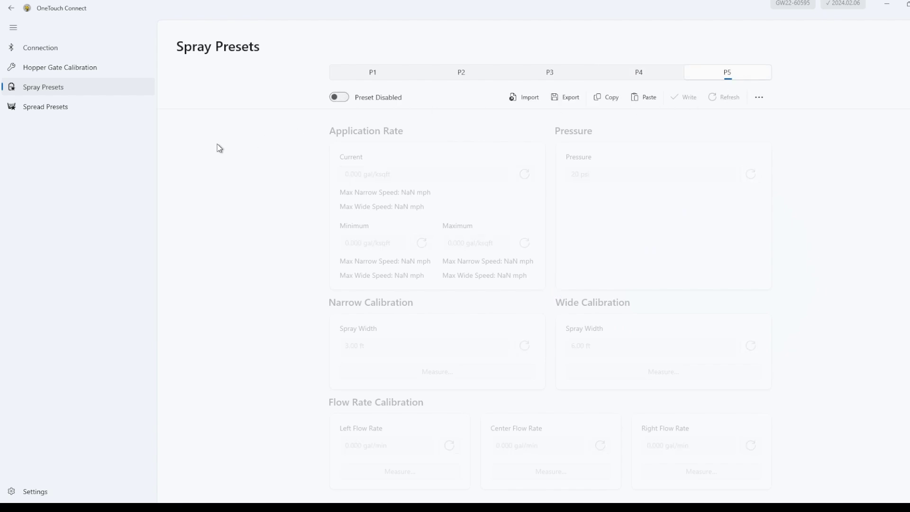
left_click(40, 47)
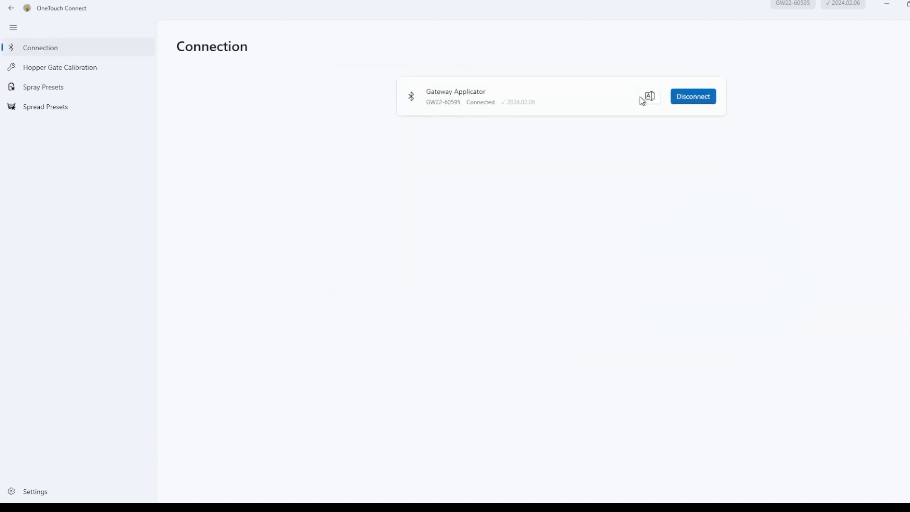
left_click(691, 98)
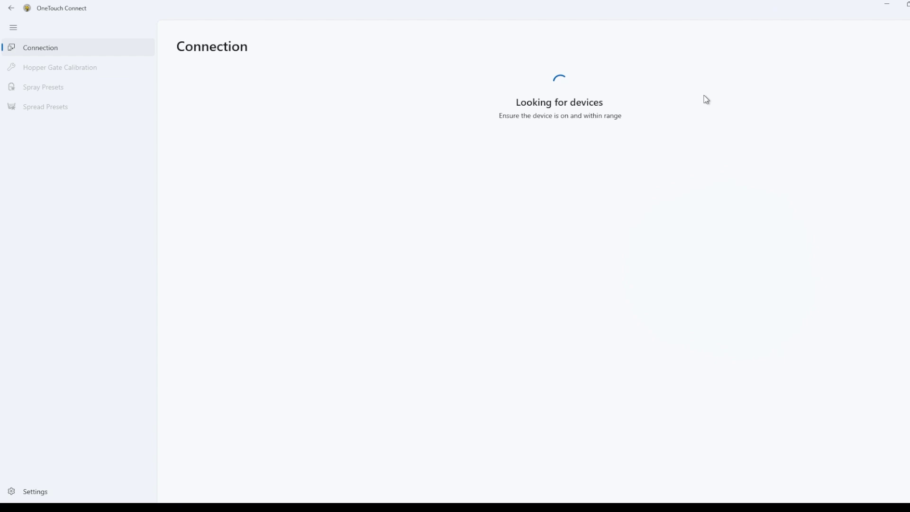